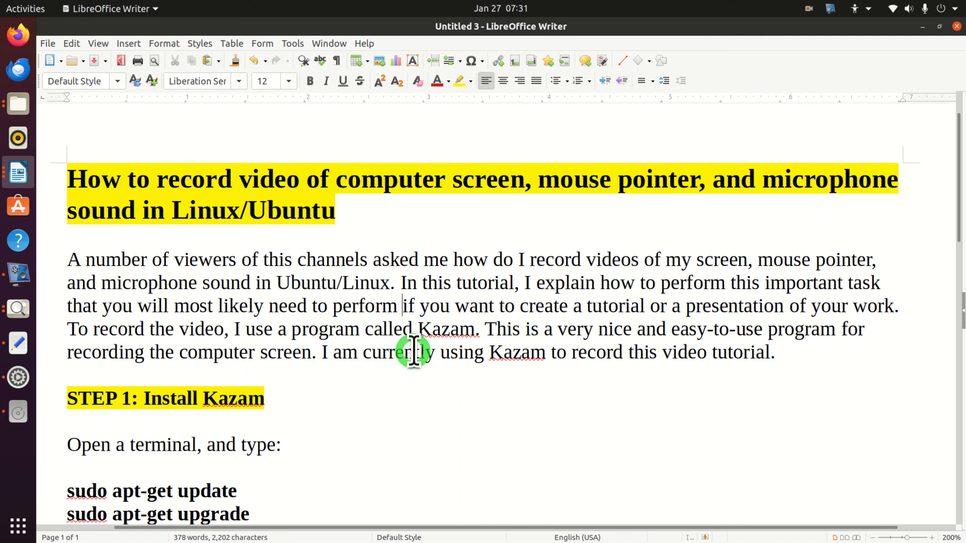
- Open a Terminal window and move it clear of the installation commands in the document
{"action": "scroll", "coordinate": [514, 331], "scroll_direction": "down", "scroll_amount": 3}
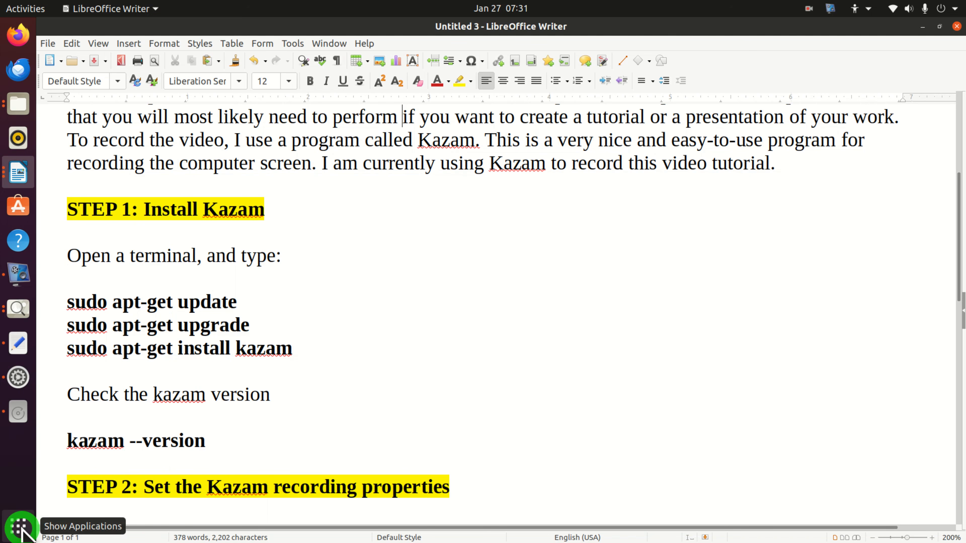
{"action": "left_click", "coordinate": [19, 527]}
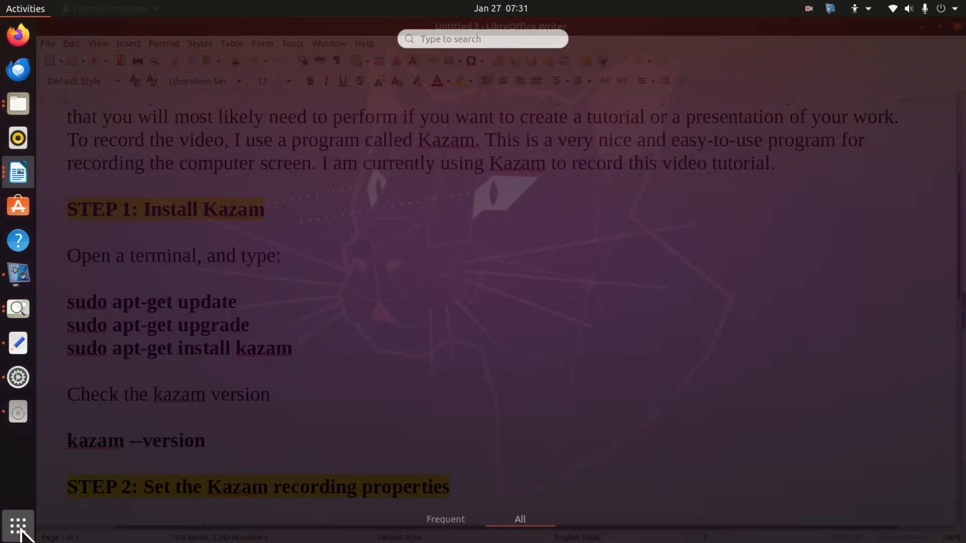
{"action": "type", "text": "t"}
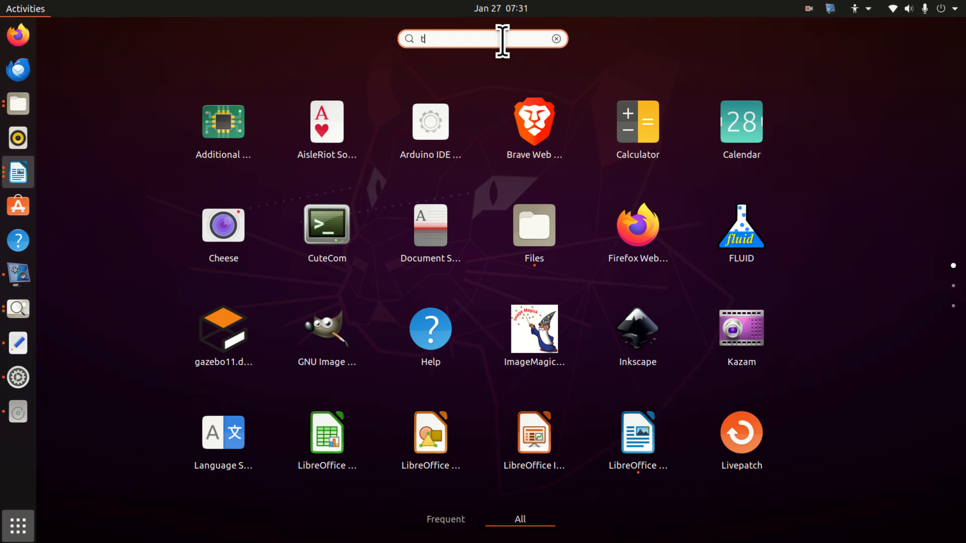
{"action": "type", "text": "erminal"}
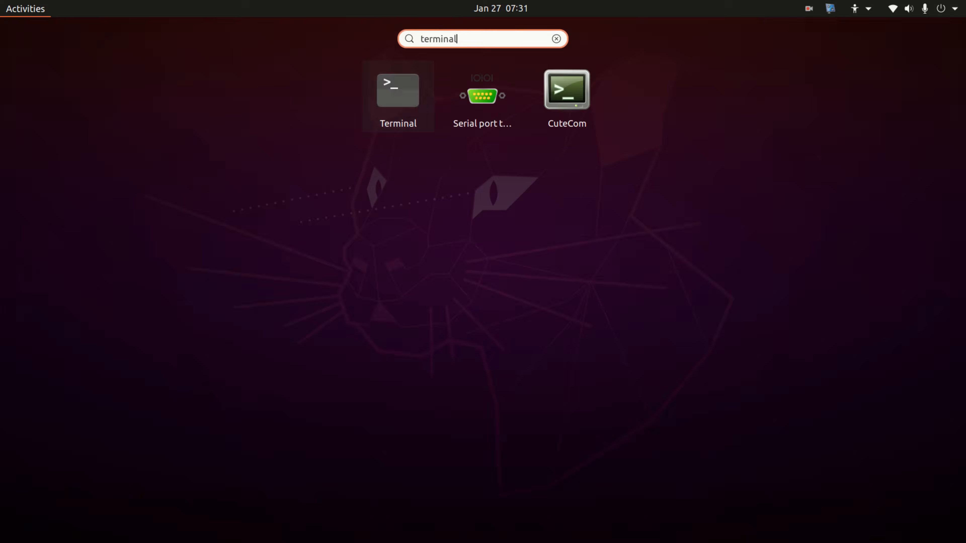
{"action": "key", "text": "Return"}
{"action": "left_click_drag", "start_coordinate": [276, 81], "coordinate": [549, 78]}
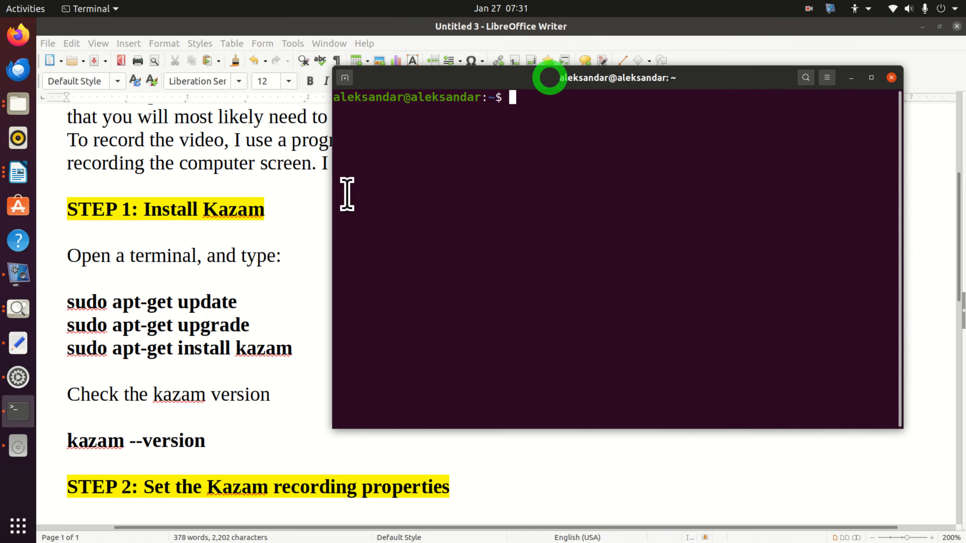
- Copy "sudo apt-get update" from the document, run it in the terminal and authenticate with the account password
{"action": "left_click_drag", "start_coordinate": [243, 301], "coordinate": [66, 300]}
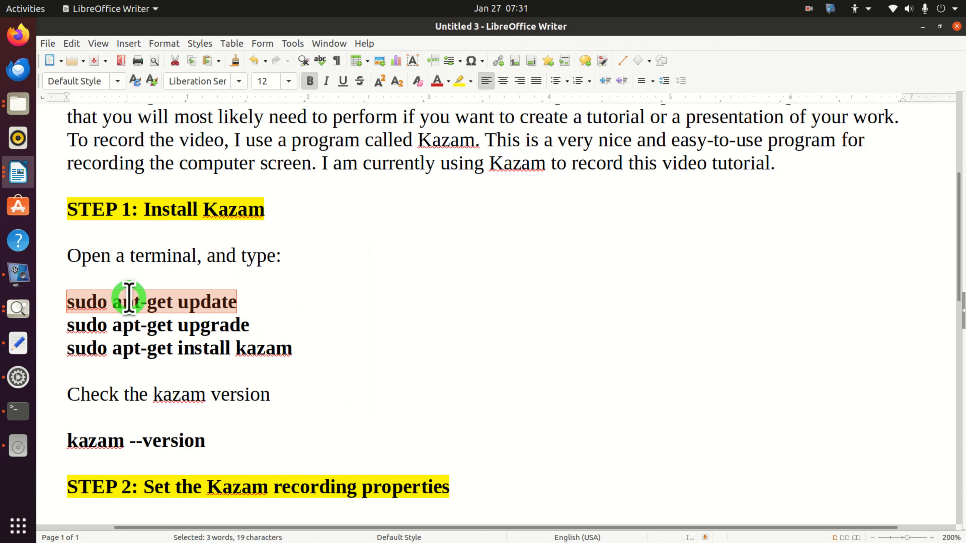
{"action": "key", "text": "ctrl+c"}
{"action": "key", "text": "alt+Tab"}
{"action": "right_click", "coordinate": [551, 107]}
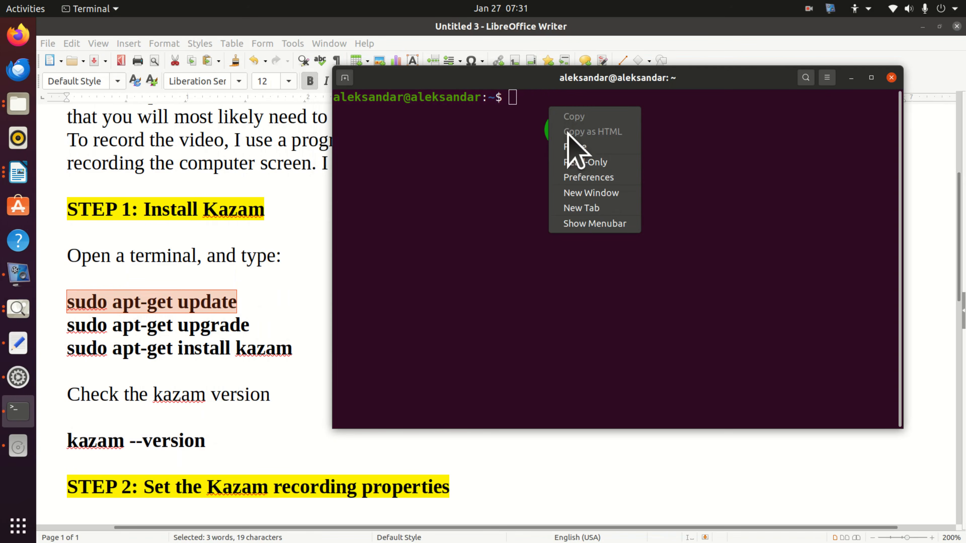
{"action": "left_click", "coordinate": [585, 157]}
{"action": "left_click", "coordinate": [803, 127]}
{"action": "key", "text": "Return"}
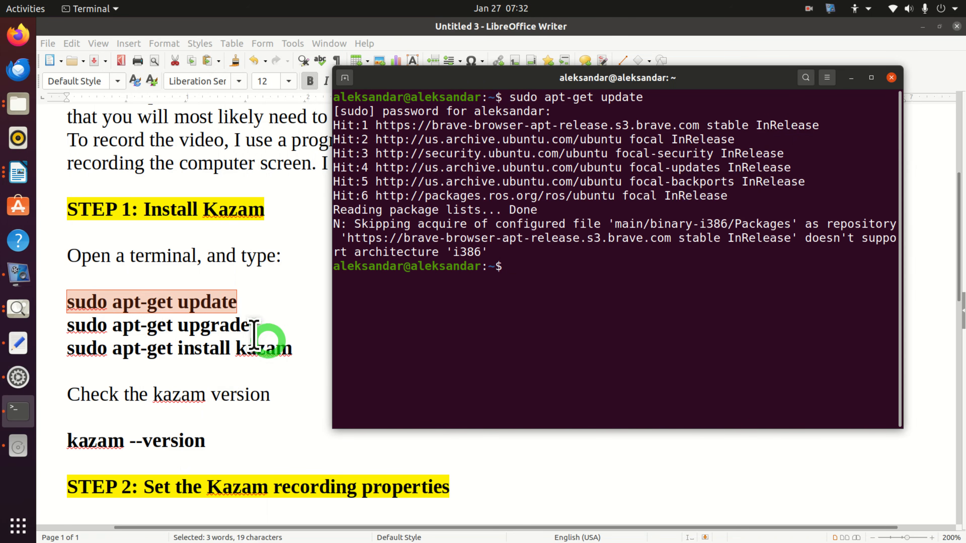
- Copy "sudo apt-get upgrade" from the document and run it in the terminal
{"action": "left_click_drag", "start_coordinate": [251, 325], "coordinate": [53, 332]}
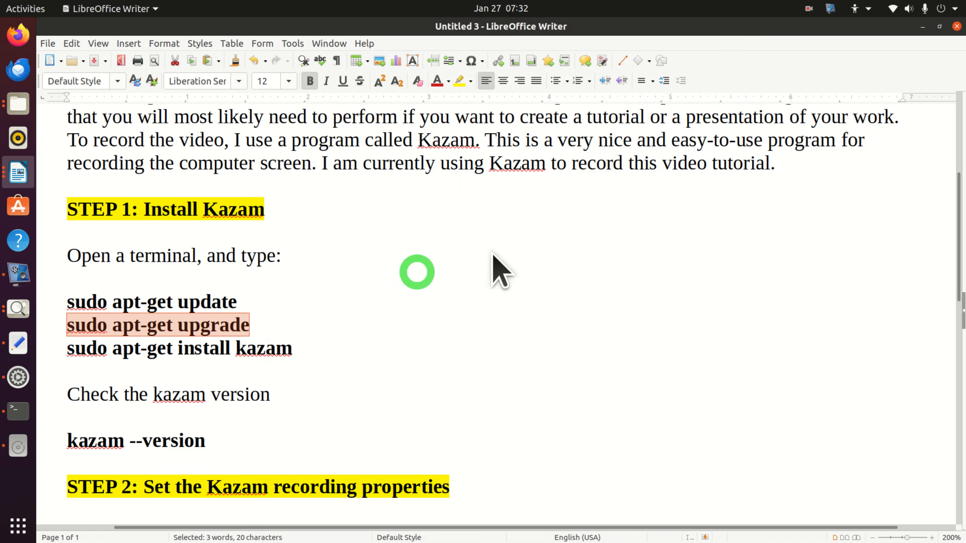
{"action": "key", "text": "alt+Tab"}
{"action": "right_click", "coordinate": [563, 266]}
{"action": "left_click", "coordinate": [599, 305]}
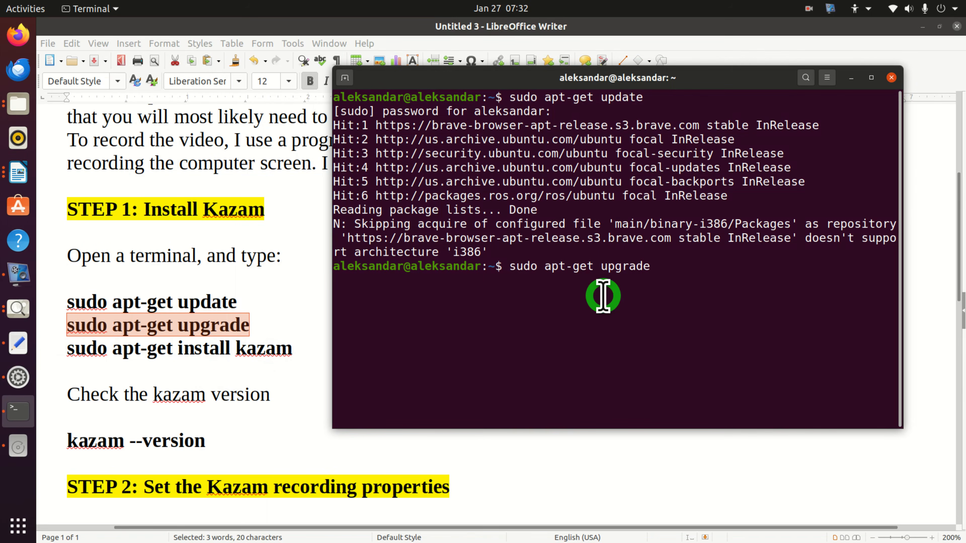
{"action": "key", "text": "Return"}
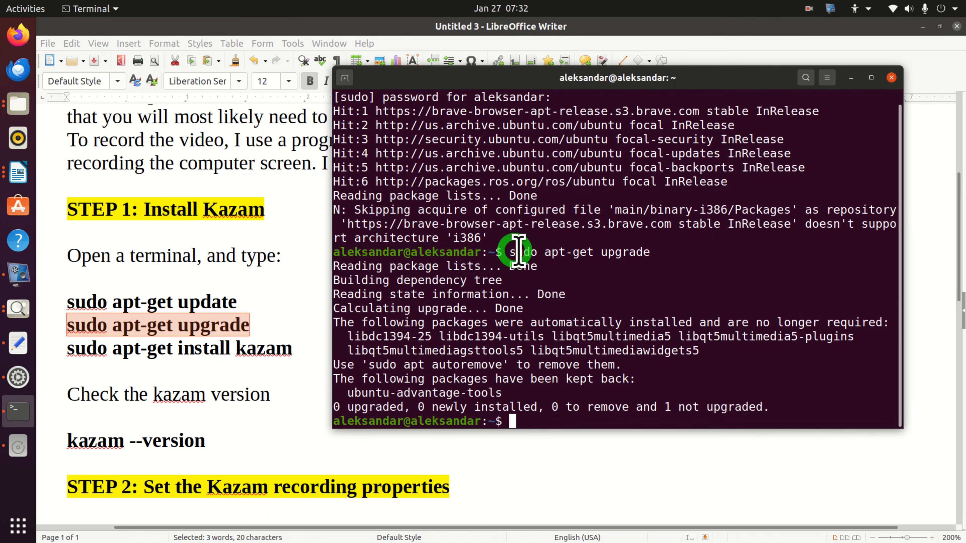
- Copy "sudo apt-get install kazam" from the document and run it in the terminal
{"action": "left_click", "coordinate": [309, 345]}
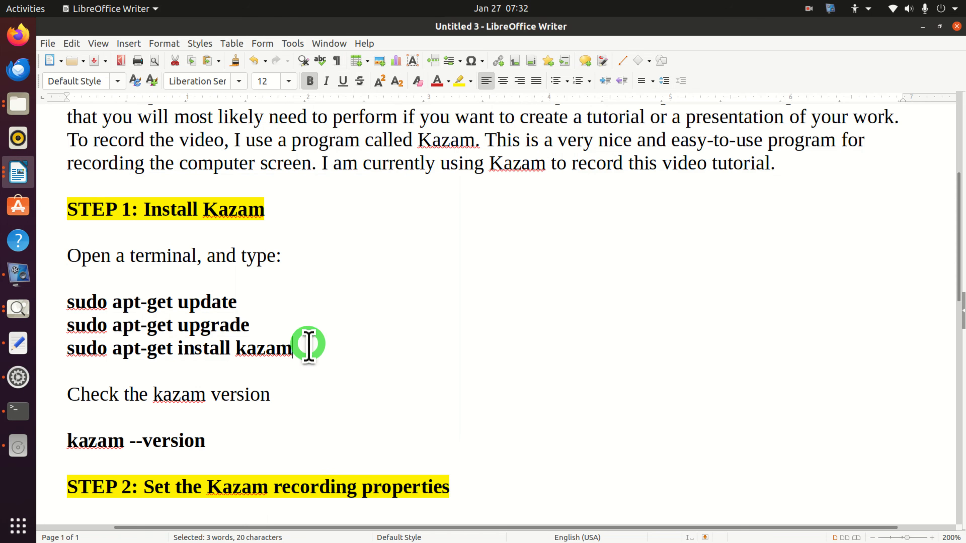
{"action": "left_click_drag", "start_coordinate": [309, 345], "coordinate": [64, 347]}
{"action": "key", "text": "alt+Tab"}
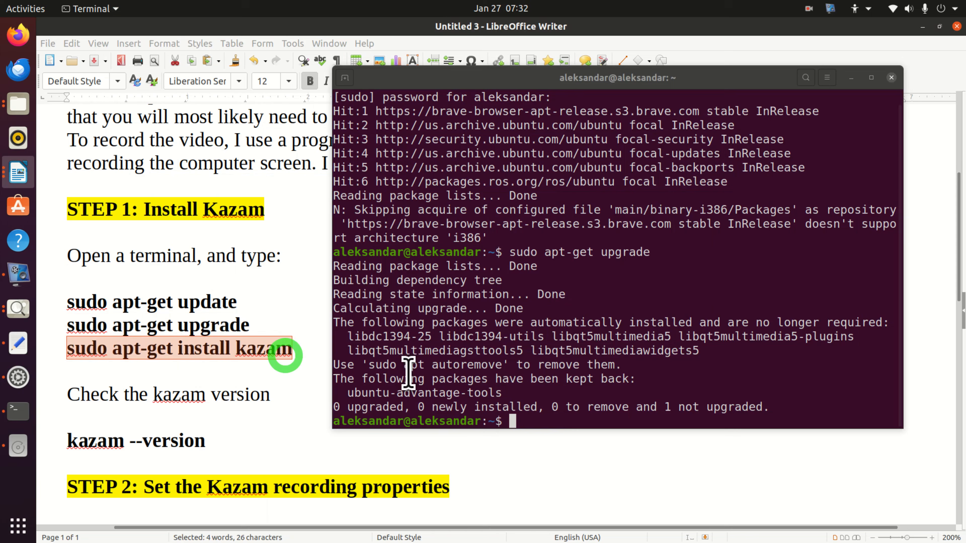
{"action": "right_click", "coordinate": [575, 420]}
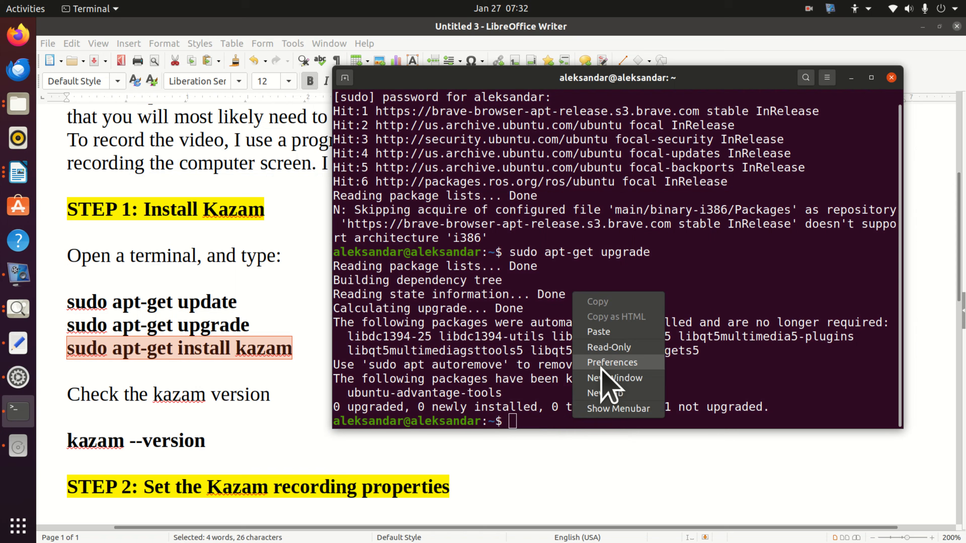
{"action": "left_click", "coordinate": [612, 333]}
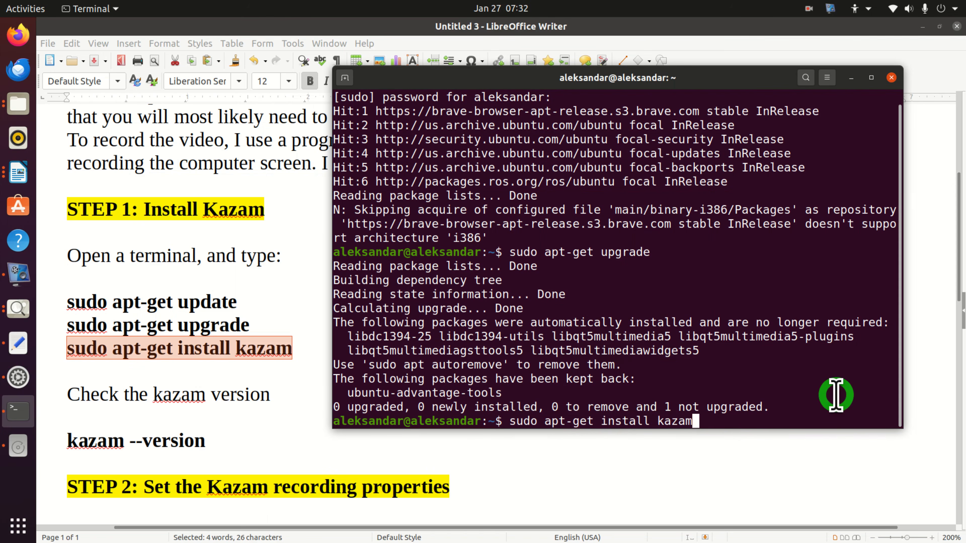
{"action": "key", "text": "Return"}
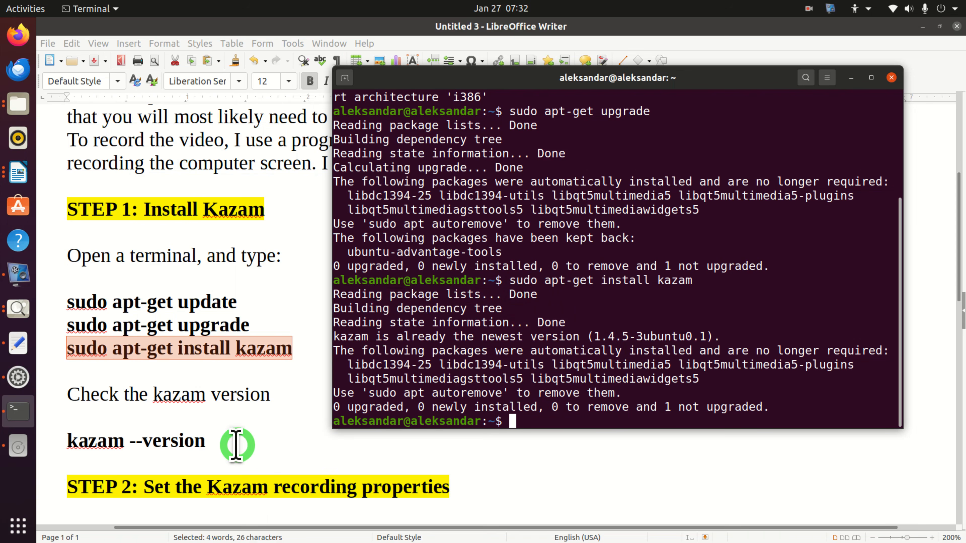
- Check the installed Kazam version by running "kazam --version" from the document in the terminal
{"action": "left_click_drag", "start_coordinate": [213, 441], "coordinate": [64, 440]}
{"action": "key", "text": "alt+Tab"}
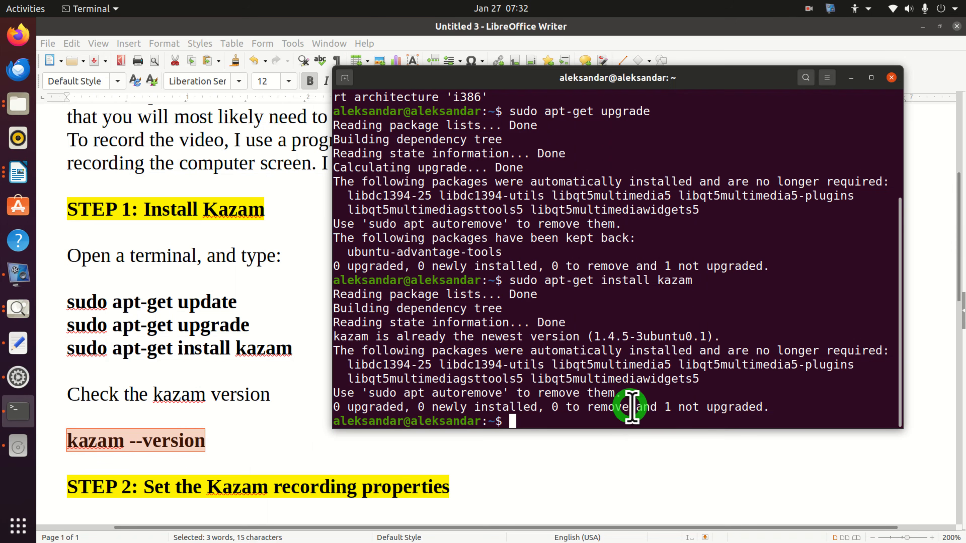
{"action": "right_click", "coordinate": [611, 417]}
{"action": "left_click", "coordinate": [664, 332]}
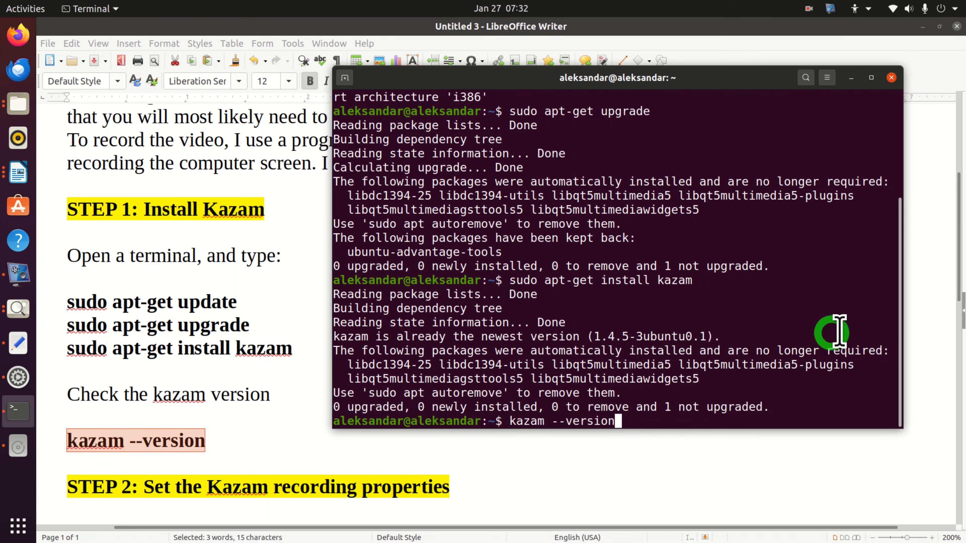
{"action": "key", "text": "Return"}
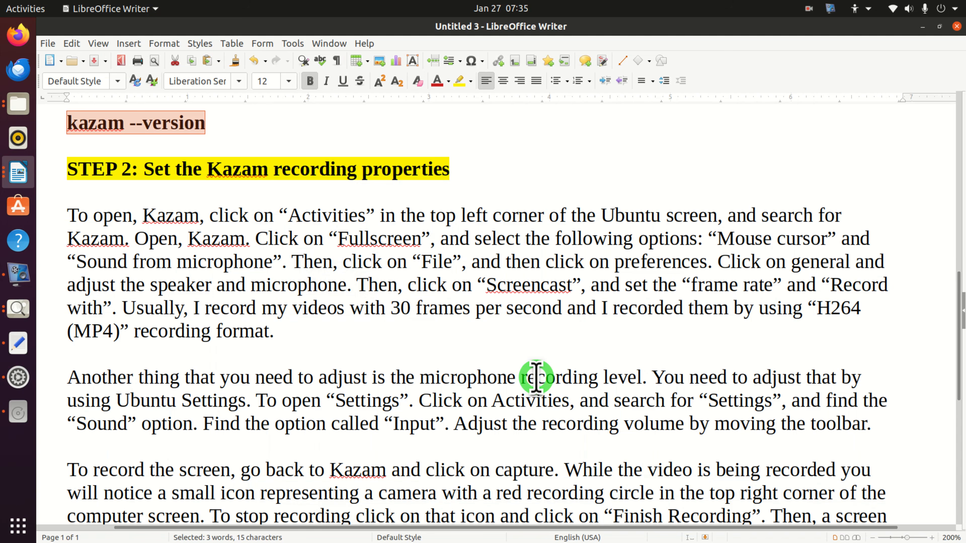
- Search the installed applications for "kazam", launch Kazam and move its window over the lower part of the document
{"action": "left_click", "coordinate": [17, 526]}
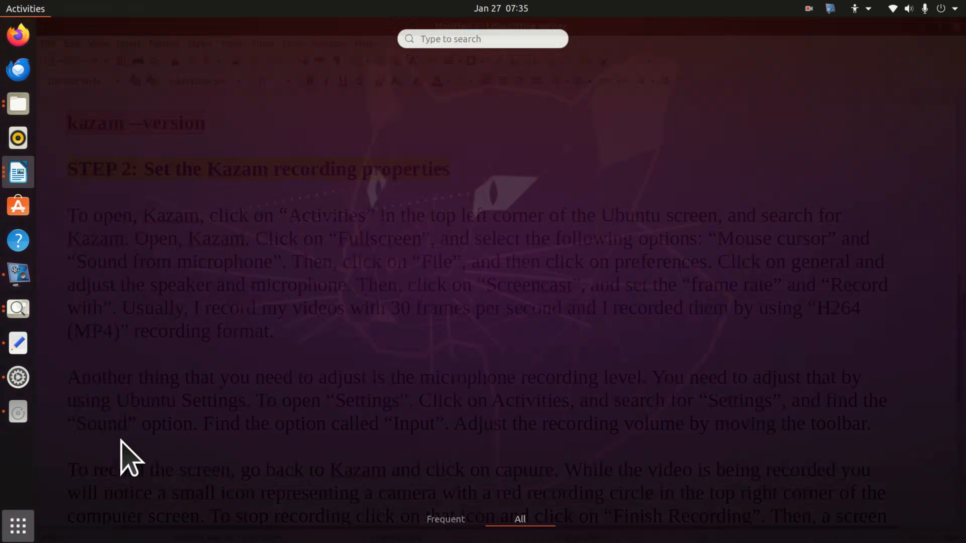
{"action": "left_click", "coordinate": [453, 38]}
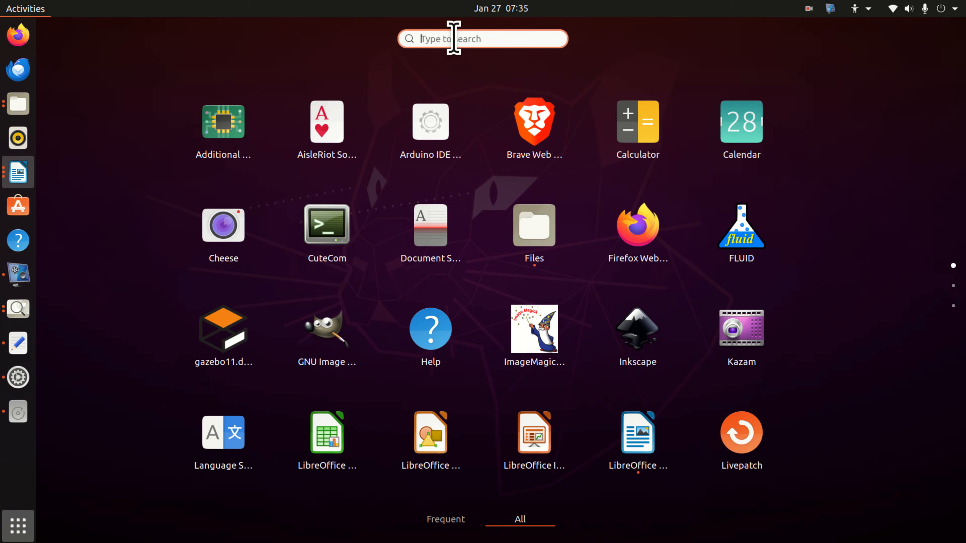
{"action": "type", "text": "kazam"}
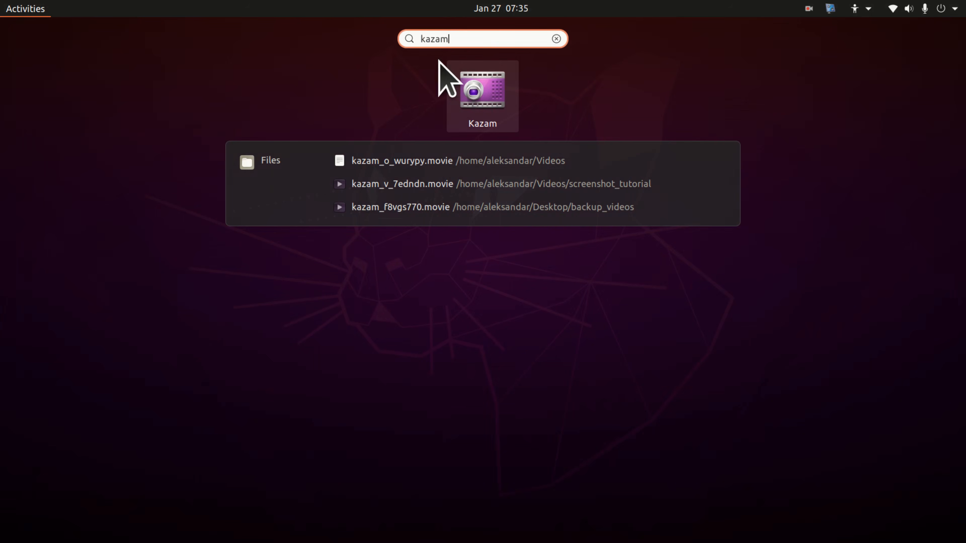
{"action": "left_click", "coordinate": [482, 95]}
{"action": "left_click_drag", "start_coordinate": [254, 86], "coordinate": [721, 259]}
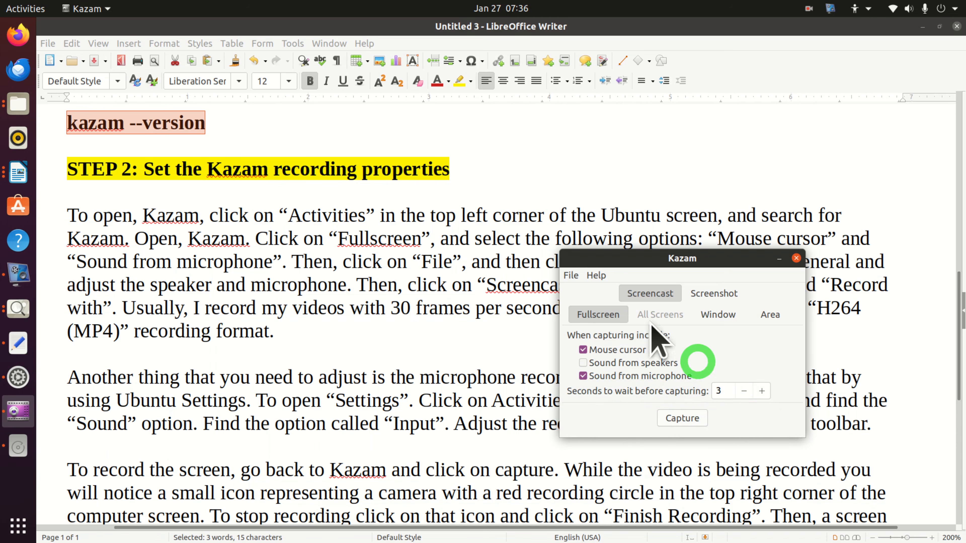
- Open Kazam's preferences and choose H264 (MP4) as the screencast recording format
{"action": "left_click", "coordinate": [572, 276]}
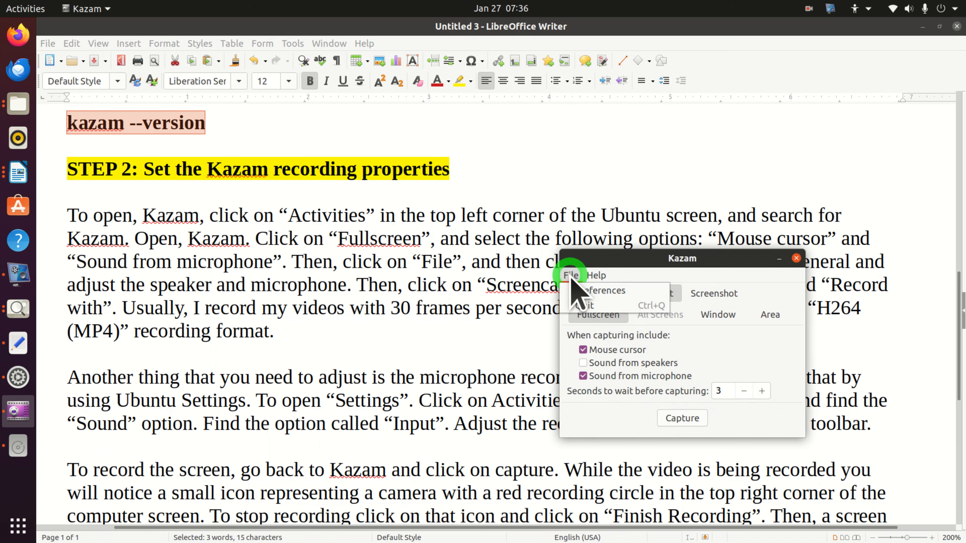
{"action": "left_click", "coordinate": [600, 291]}
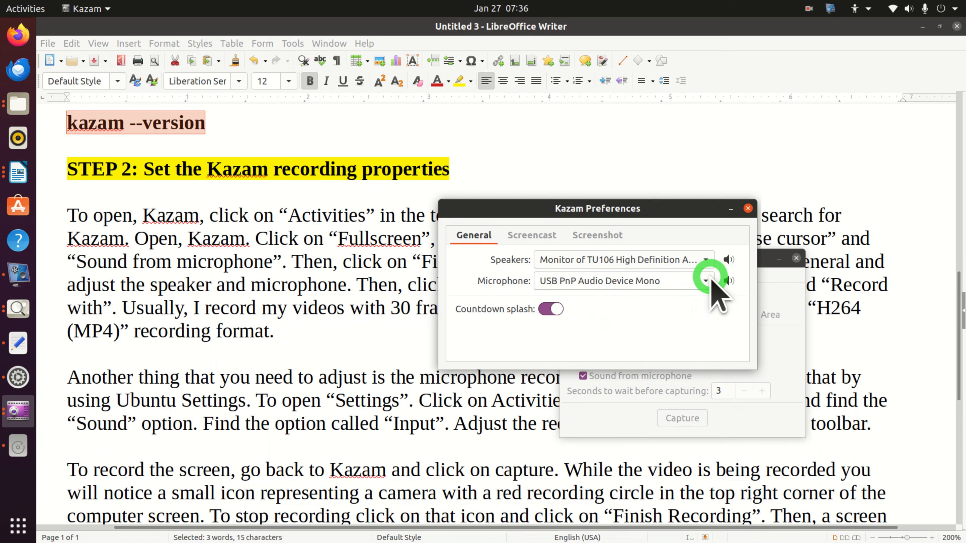
{"action": "left_click", "coordinate": [537, 239]}
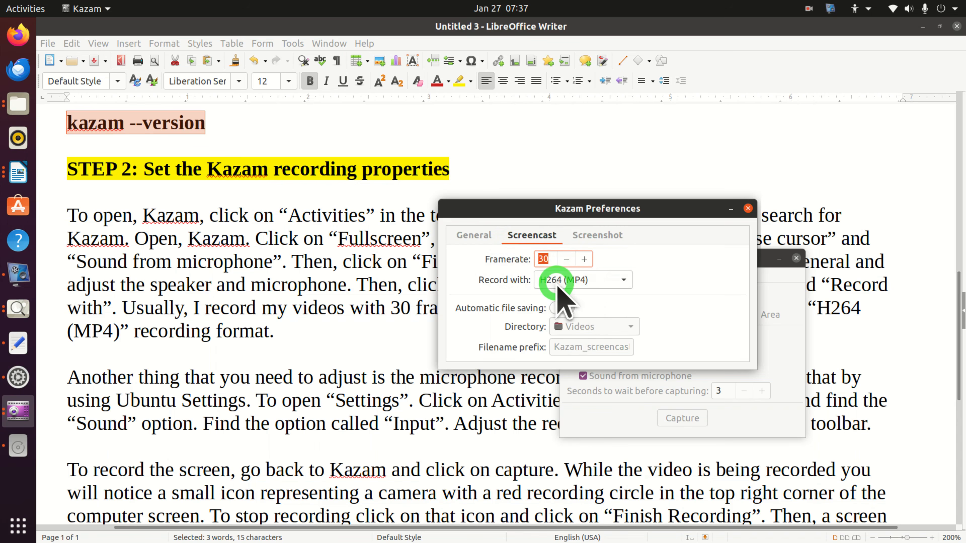
{"action": "left_click", "coordinate": [624, 280]}
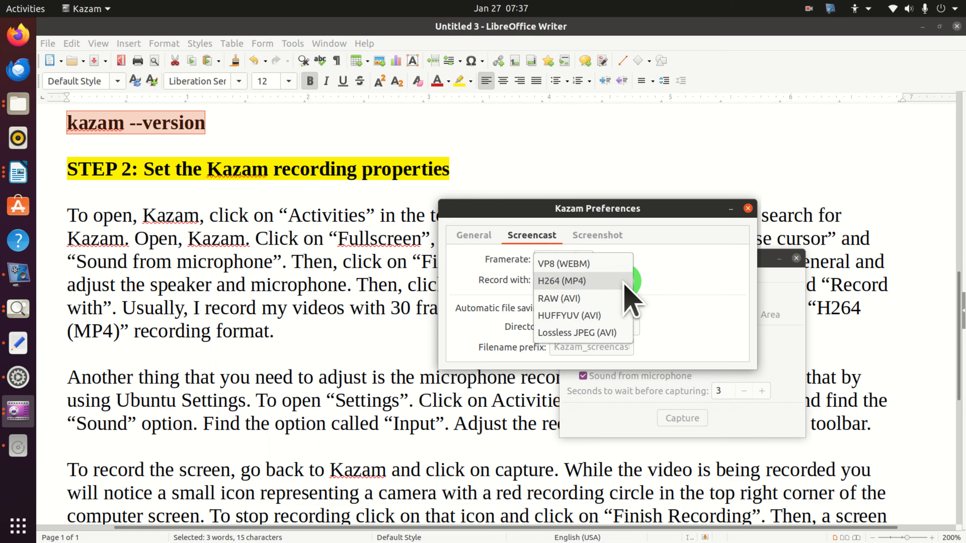
{"action": "left_click", "coordinate": [582, 281]}
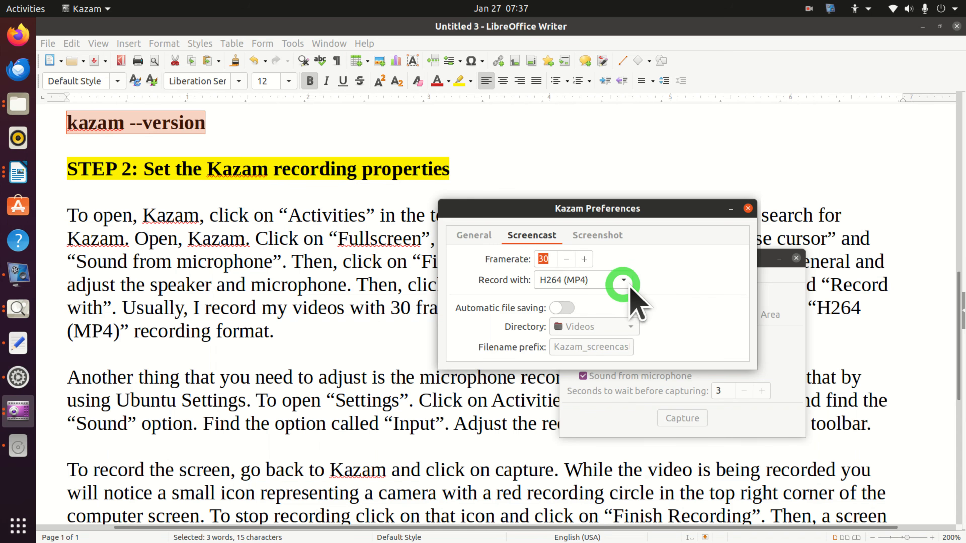
{"action": "left_click", "coordinate": [619, 280]}
{"action": "left_click", "coordinate": [605, 289]}
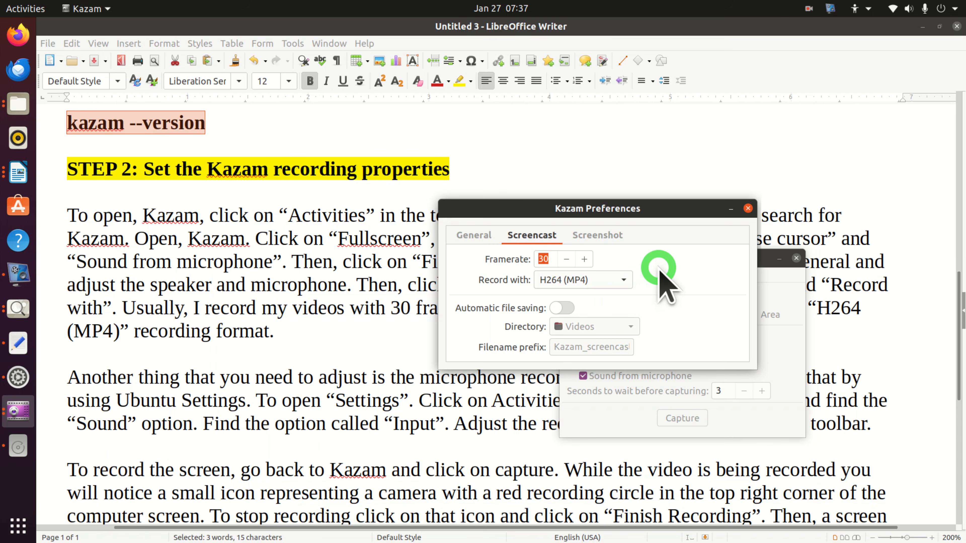
- Move the preferences window aside, review the general and screencast settings again, and close the preferences
{"action": "left_click_drag", "start_coordinate": [618, 210], "coordinate": [758, 132]}
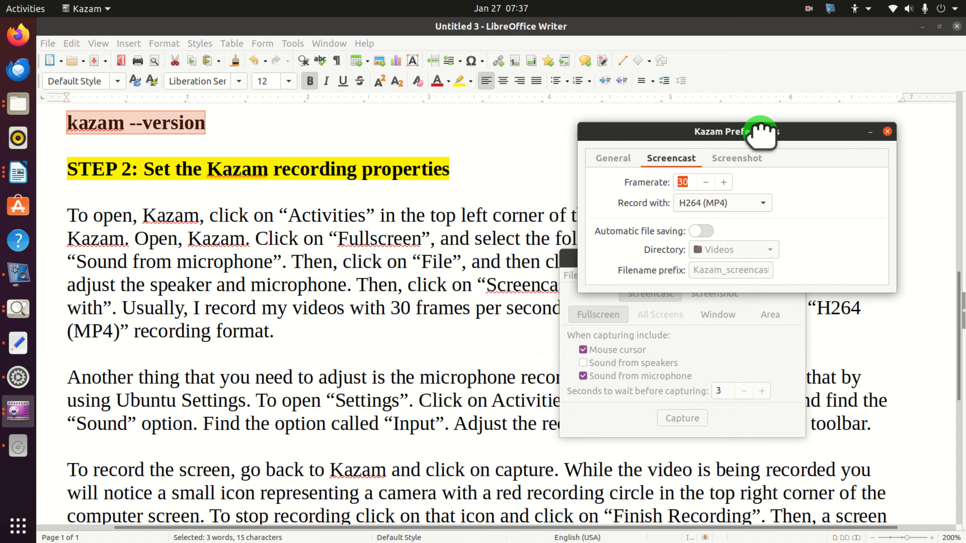
{"action": "left_click", "coordinate": [609, 162]}
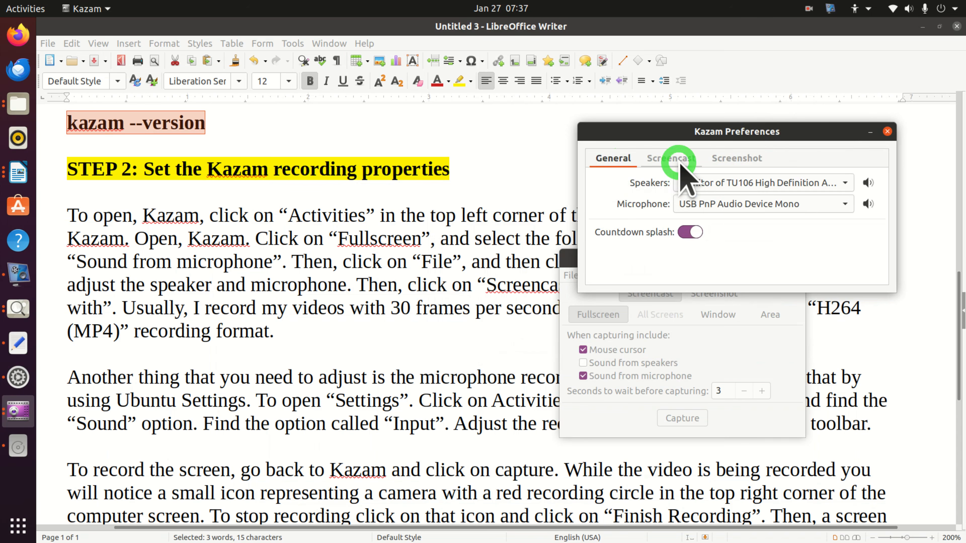
{"action": "left_click", "coordinate": [675, 160]}
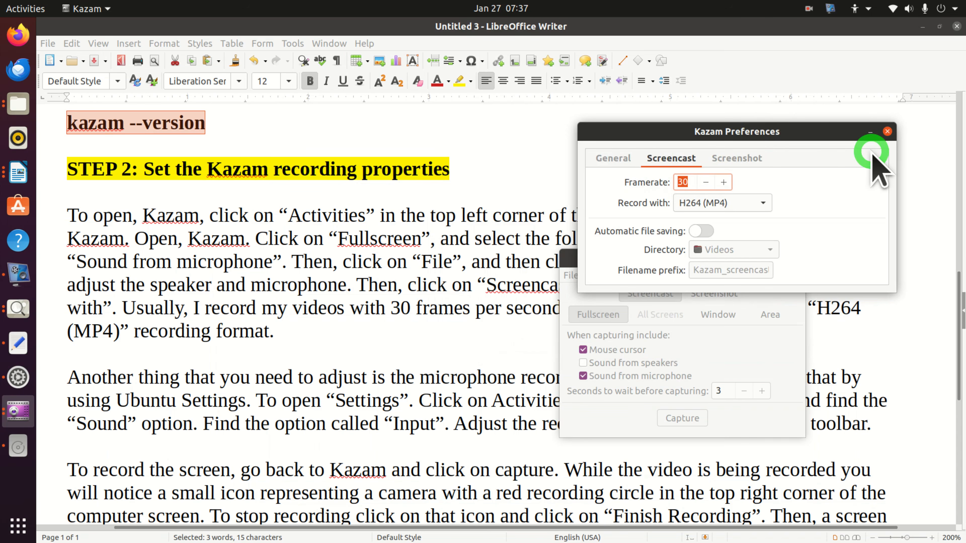
{"action": "left_click", "coordinate": [888, 131]}
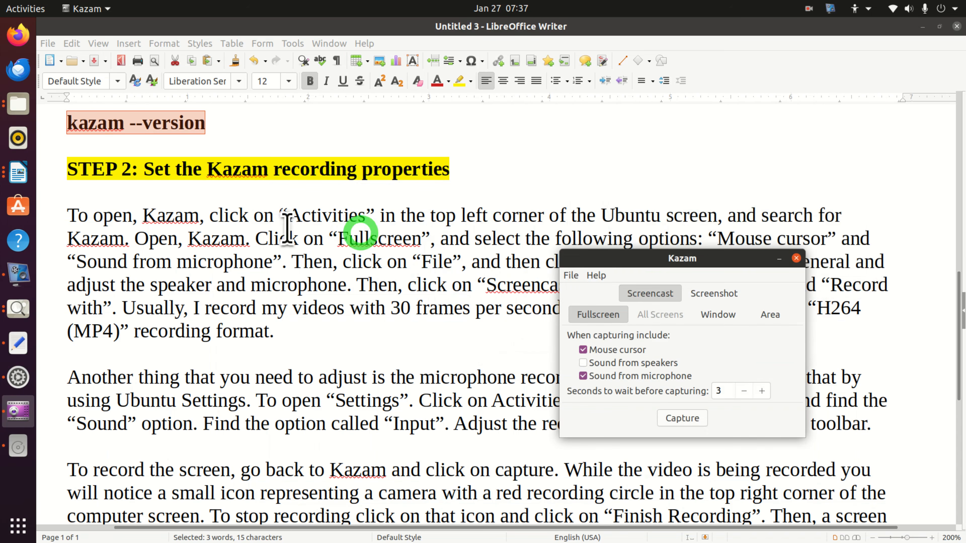
- Move the Kazam window to the upper part of the document, search the applications for "settin" and open Ubuntu Settings
{"action": "left_click_drag", "start_coordinate": [691, 259], "coordinate": [701, 133]}
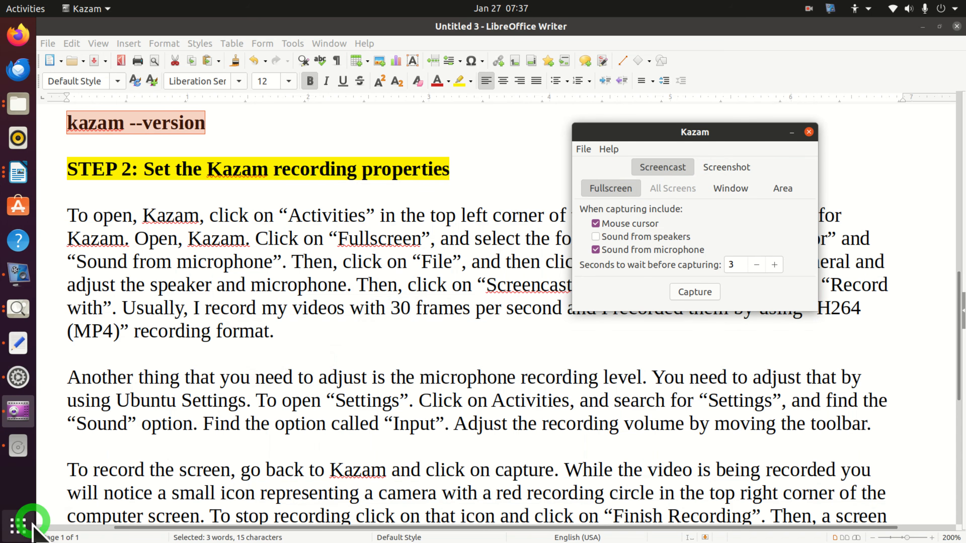
{"action": "left_click", "coordinate": [25, 530]}
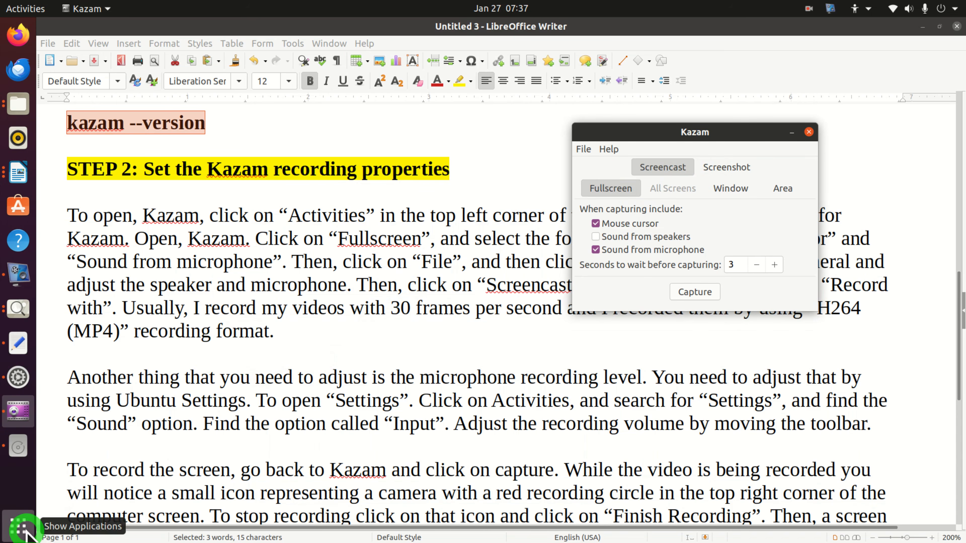
{"action": "left_click", "coordinate": [460, 40]}
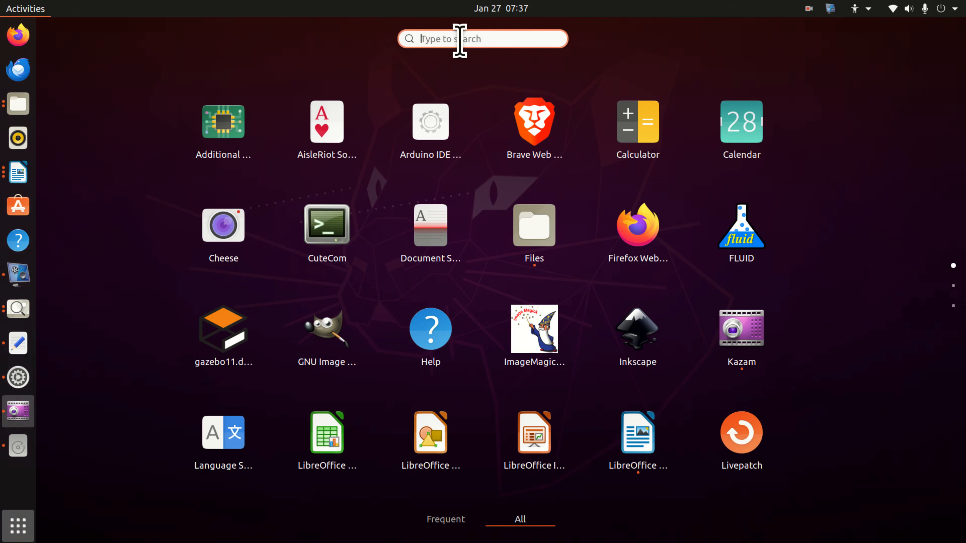
{"action": "type", "text": "drtti"}
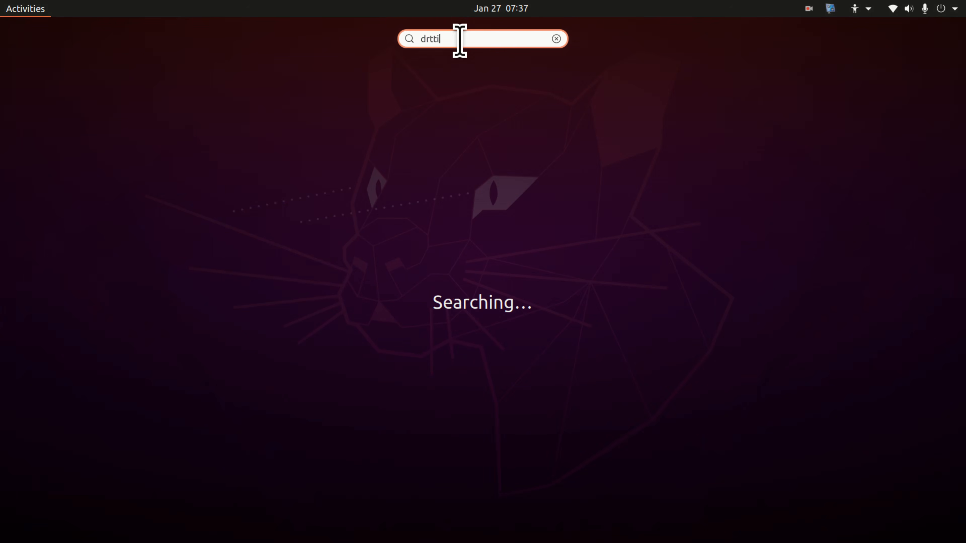
{"action": "type", "text": "setti"}
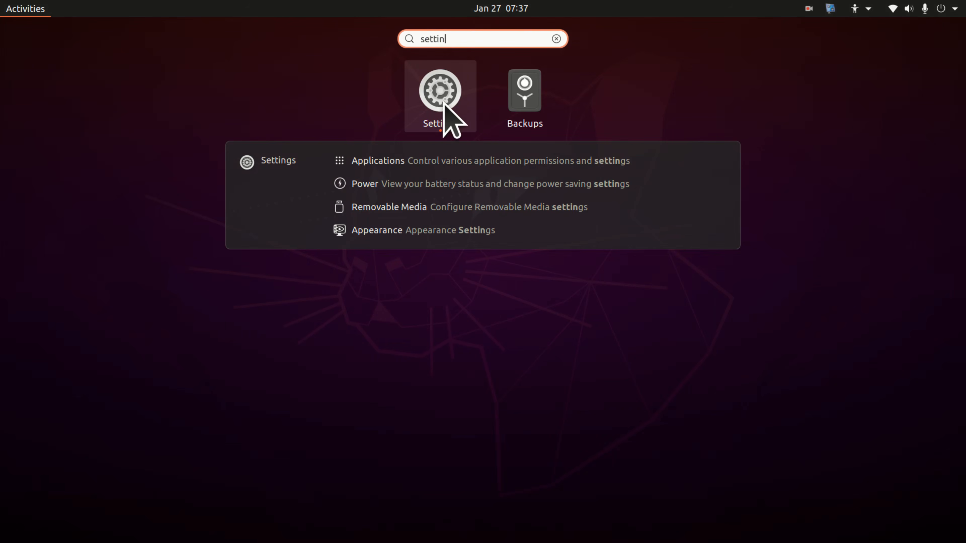
{"action": "left_click", "coordinate": [443, 112]}
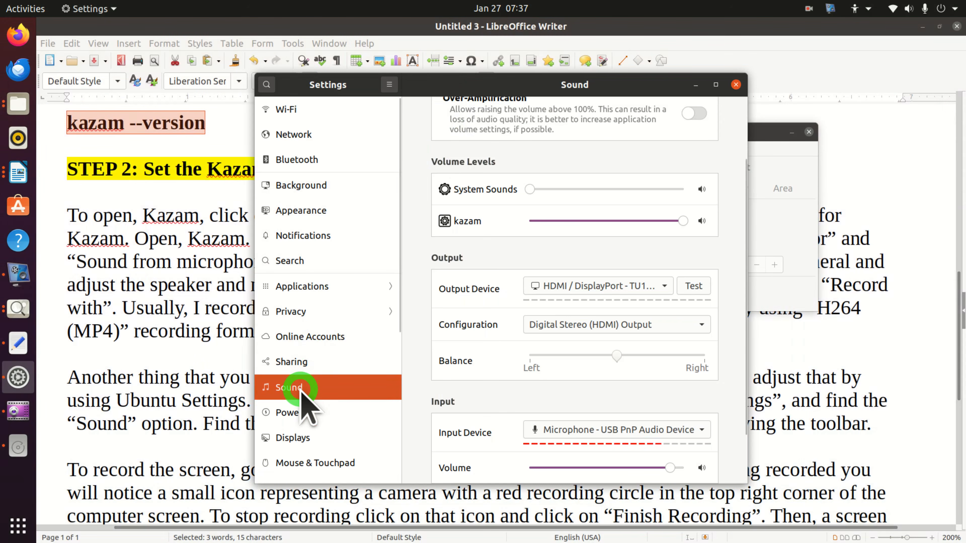
- Raise the input volume of the USB PnP microphone slightly in the Sound settings and close Settings
{"action": "left_click", "coordinate": [300, 389]}
{"action": "scroll", "coordinate": [567, 380], "scroll_direction": "down", "scroll_amount": 2}
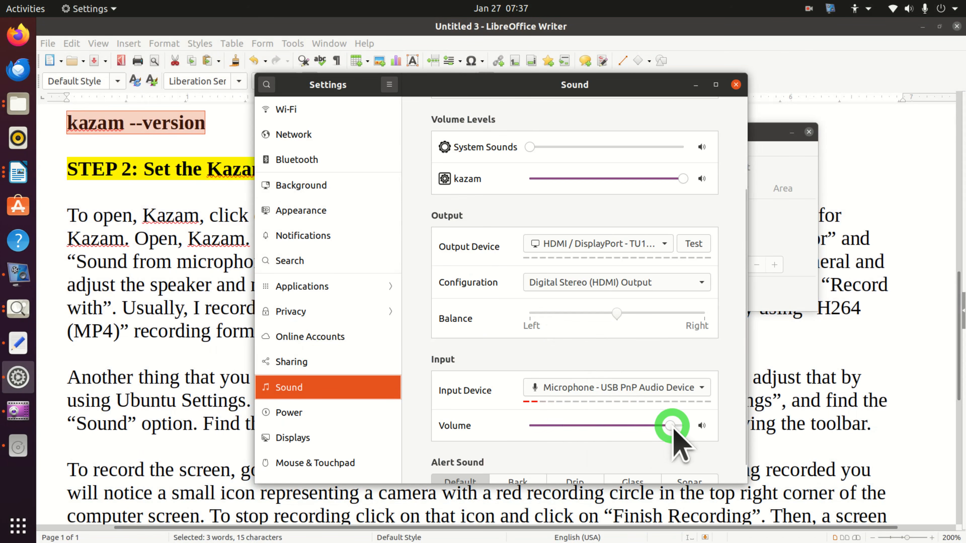
{"action": "mouse_move", "coordinate": [670, 425]}
{"action": "left_mouse_down"}
{"action": "mouse_move", "coordinate": [543, 426]}
{"action": "mouse_move", "coordinate": [673, 426]}
{"action": "left_mouse_up"}
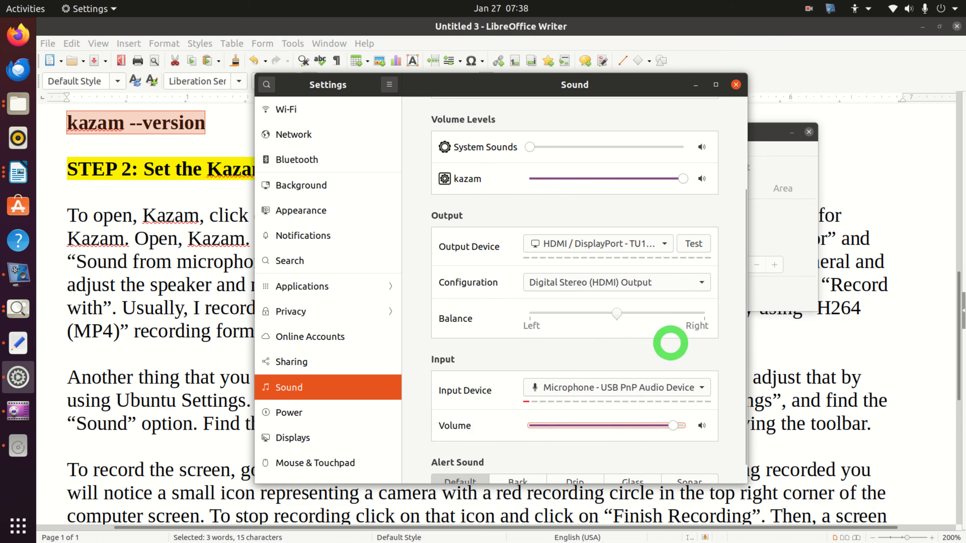
{"action": "left_click", "coordinate": [736, 84]}
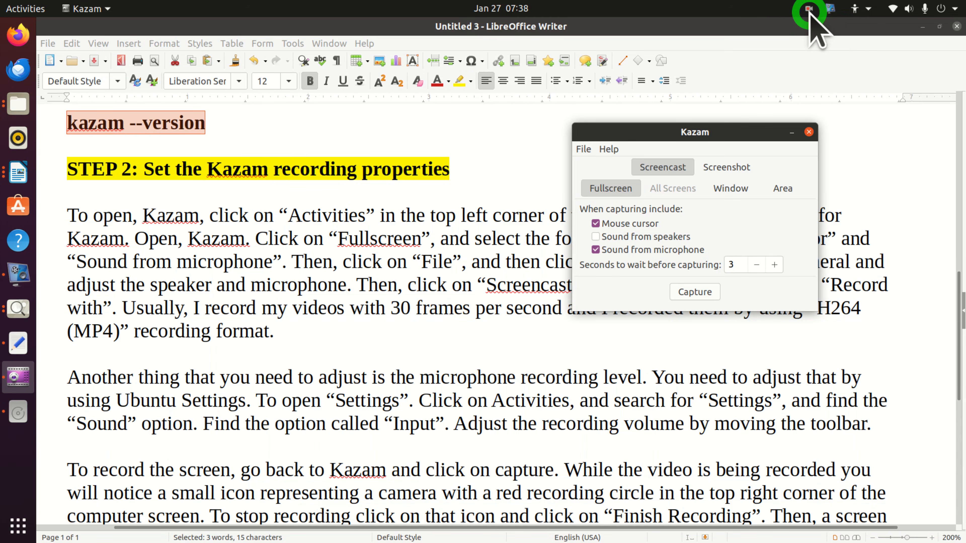
- Move the Kazam window over the document's Step 2 heading and show the recording indicator's options for pausing and finishing
{"action": "left_click_drag", "start_coordinate": [744, 132], "coordinate": [510, 85]}
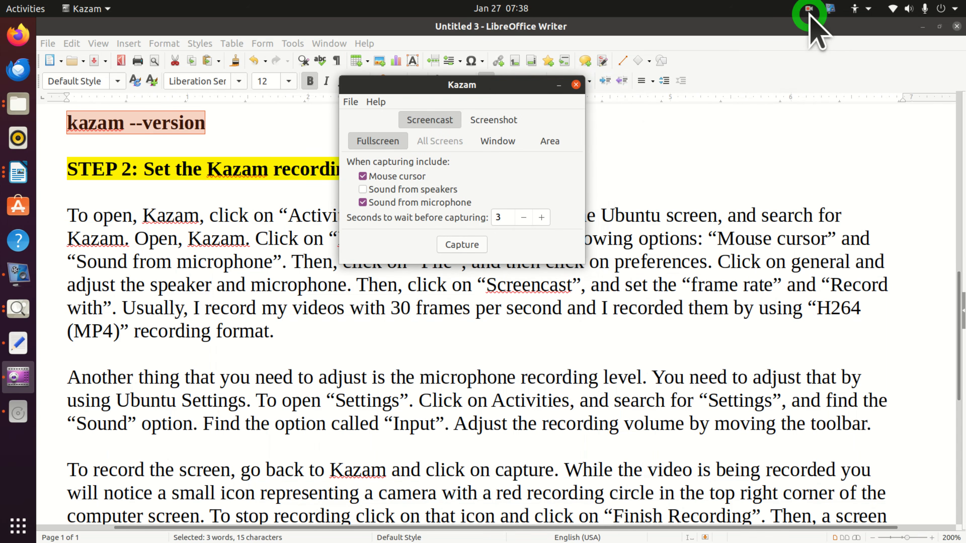
{"action": "left_click", "coordinate": [809, 9]}
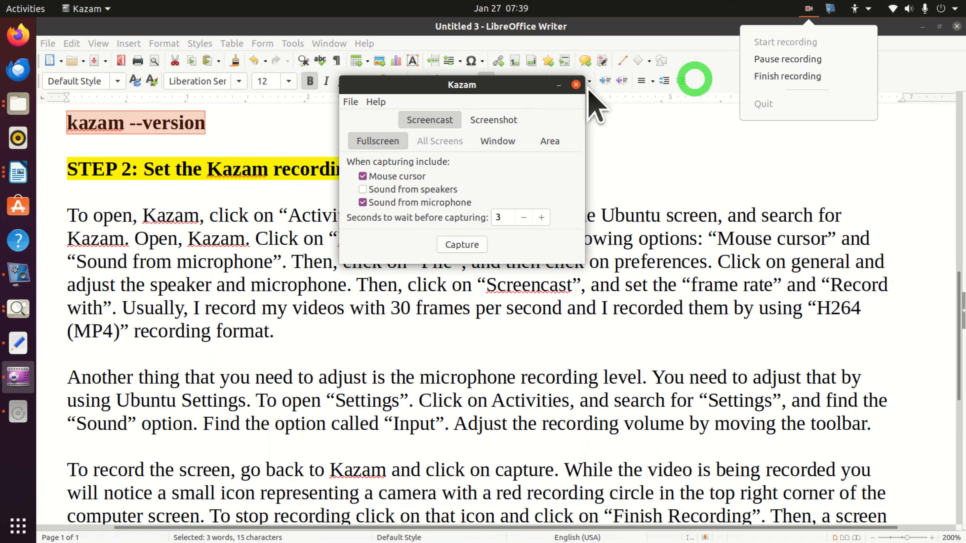
- Switch to Files to view the Videos folder's contents, and check the recording indicator's options again without choosing any
{"action": "left_click", "coordinate": [19, 106]}
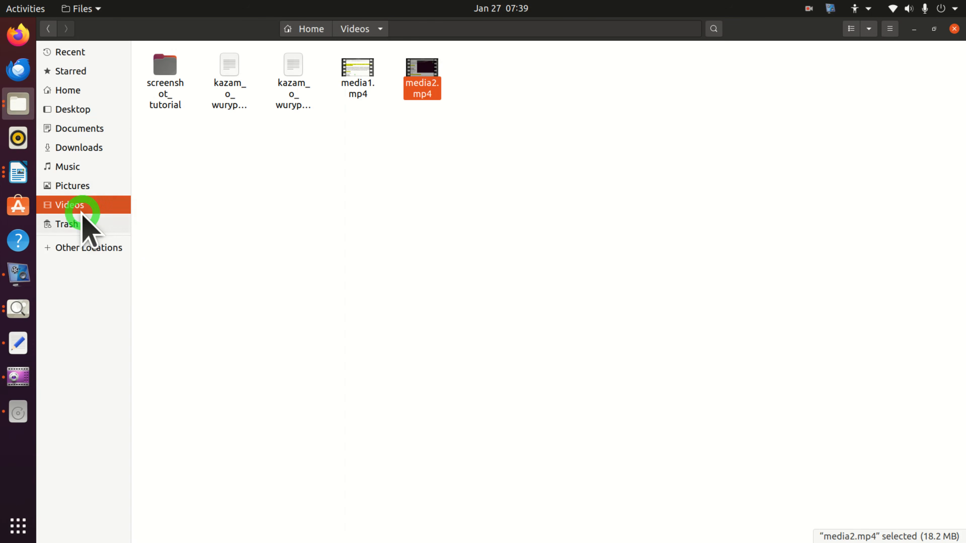
{"action": "left_click", "coordinate": [81, 209]}
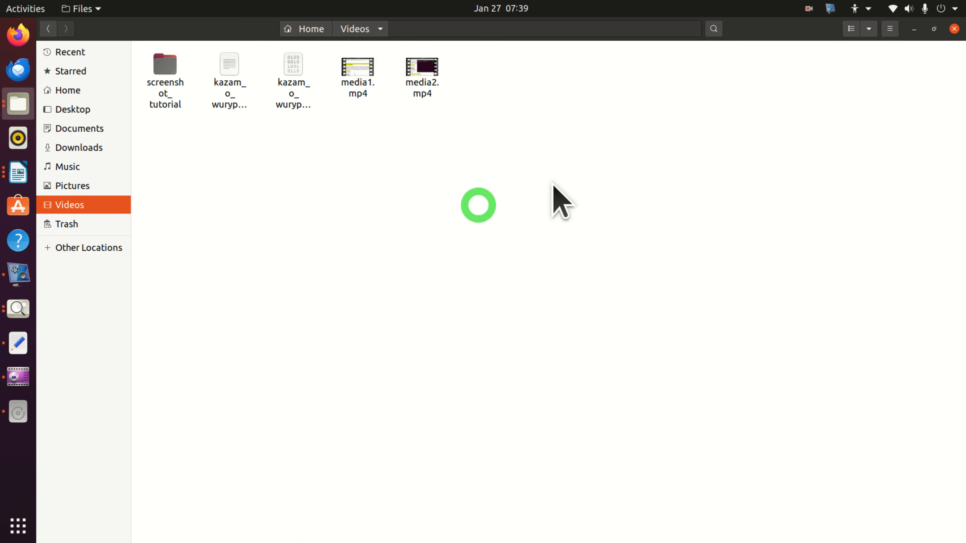
{"action": "left_click", "coordinate": [809, 10]}
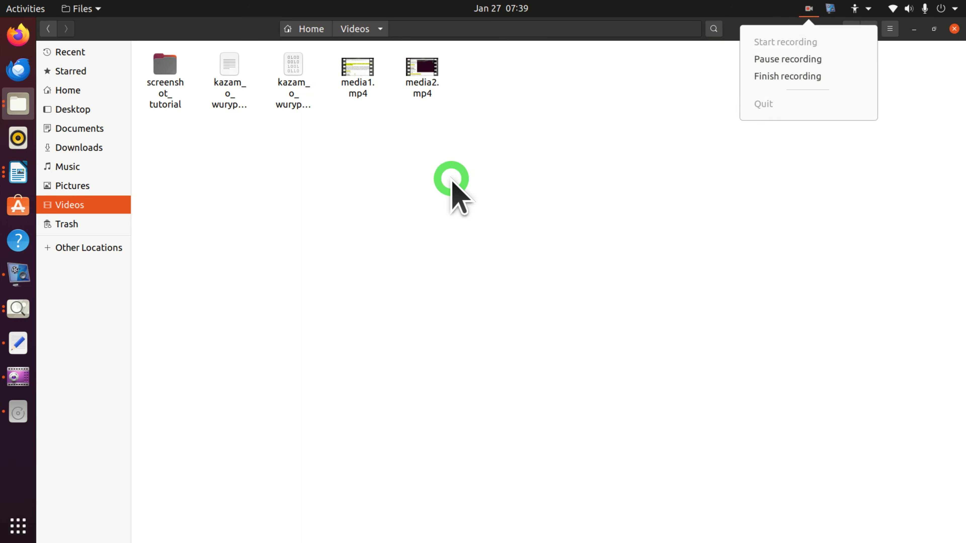
{"action": "left_click", "coordinate": [452, 179]}
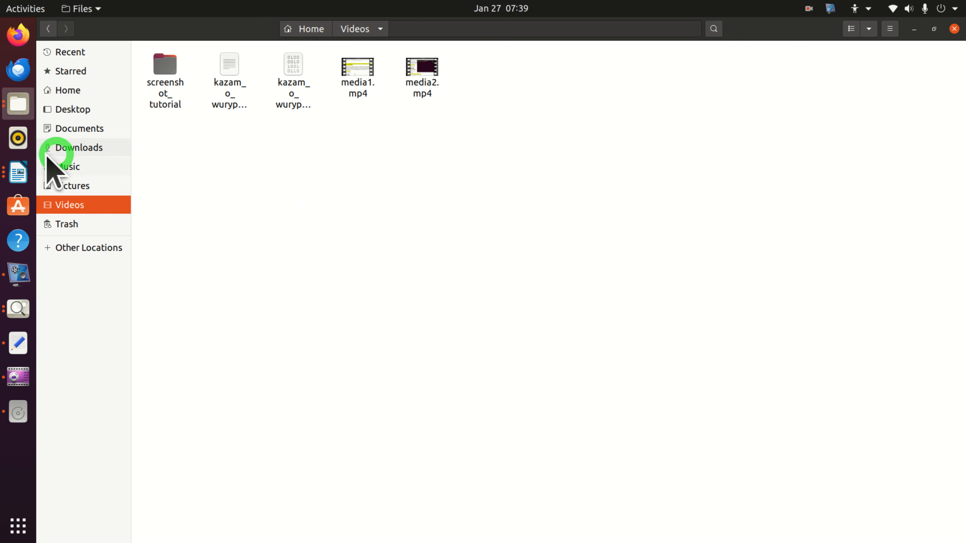
- Return to the LibreOffice Writer document and review the shortcuts for starting and stopping a recording, highlighting the Windows key in each
{"action": "left_click", "coordinate": [18, 175]}
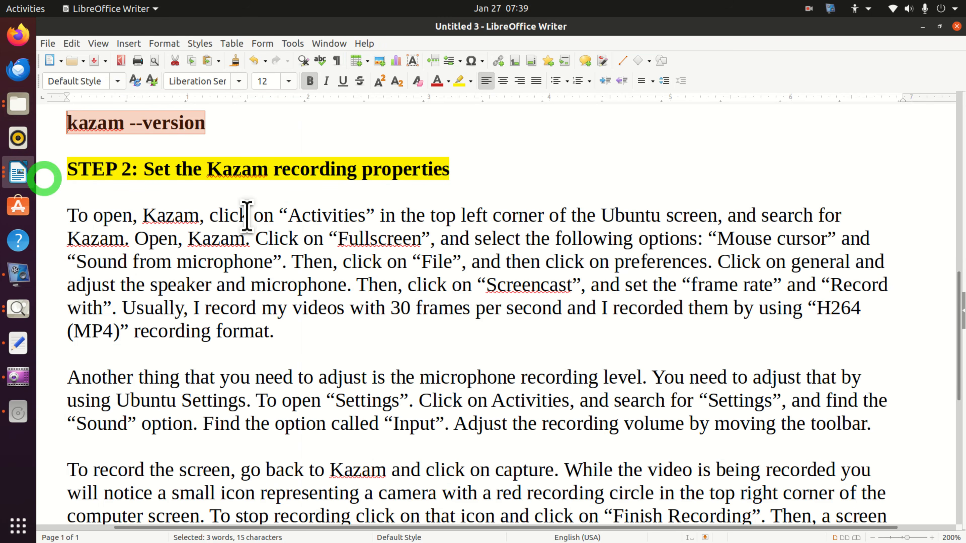
{"action": "scroll", "coordinate": [334, 239], "scroll_direction": "down", "scroll_amount": 8}
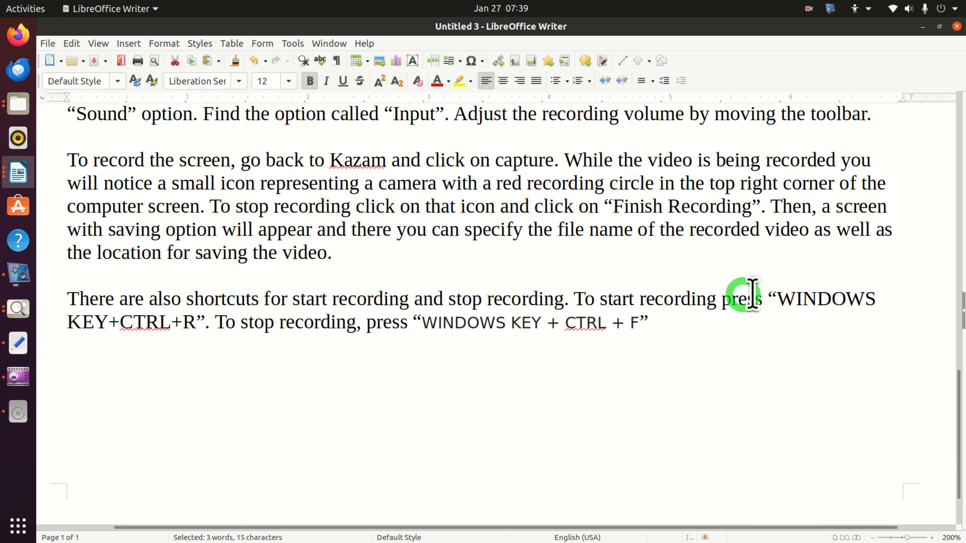
{"action": "left_click_drag", "start_coordinate": [777, 299], "coordinate": [882, 304]}
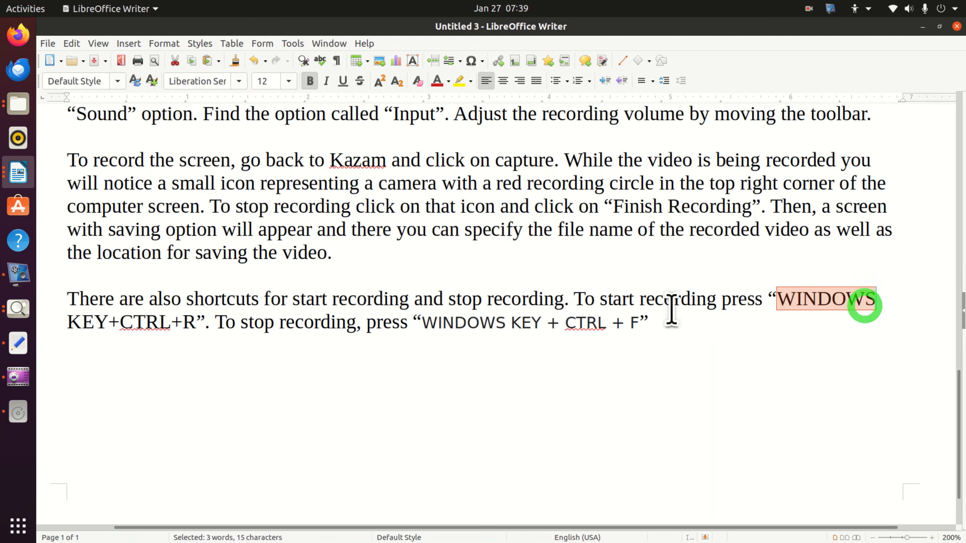
{"action": "left_click", "coordinate": [128, 321]}
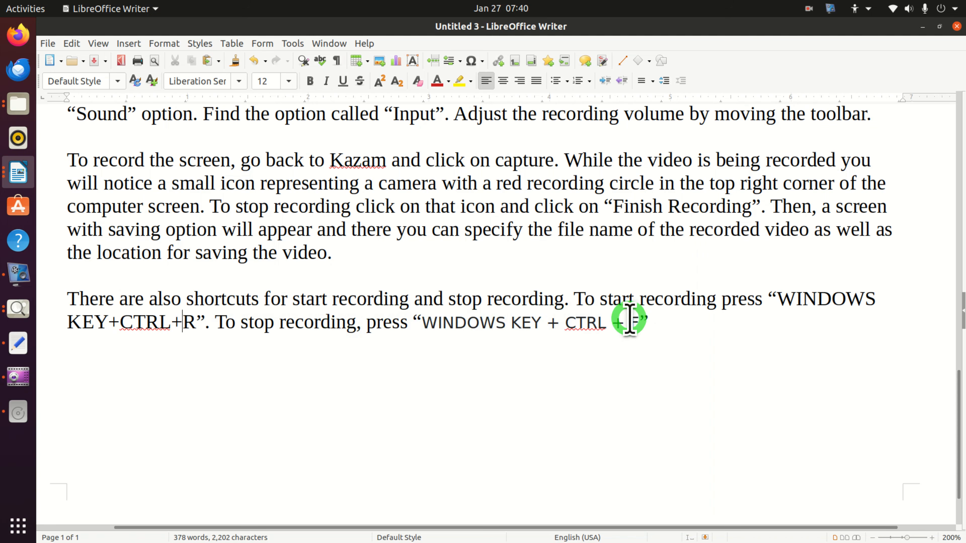
{"action": "left_click_drag", "start_coordinate": [537, 325], "coordinate": [422, 349]}
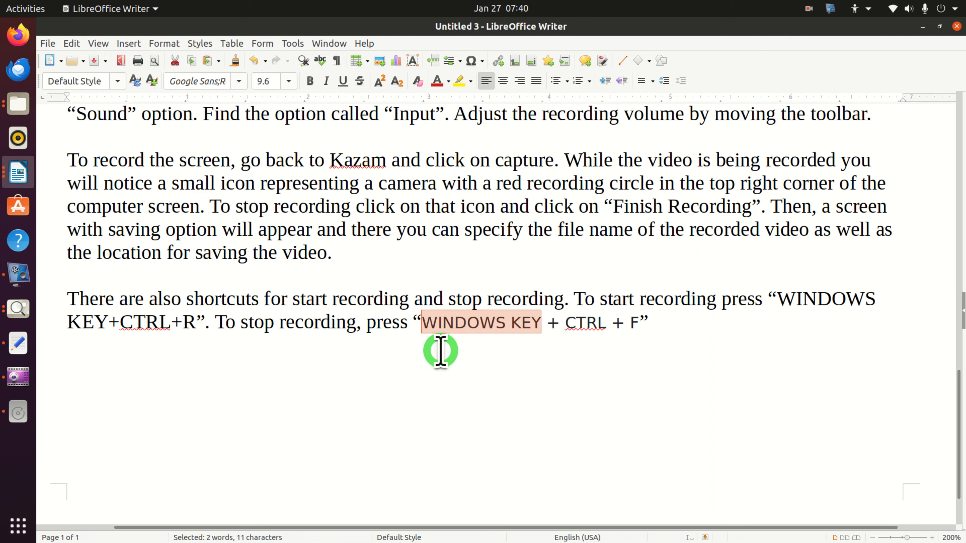